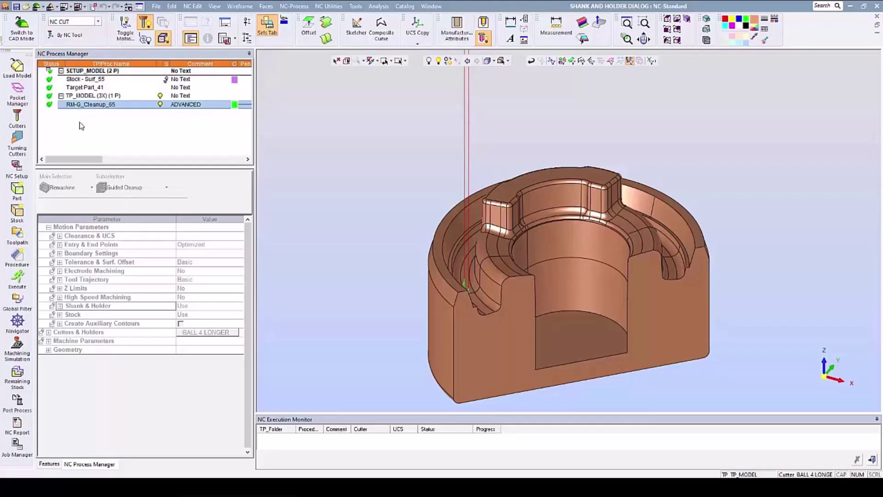
# - Examine the cutter and holder position against the part at block 70 of the guided cleanup toolpath in the Navigator
pyautogui.click(26, 324)
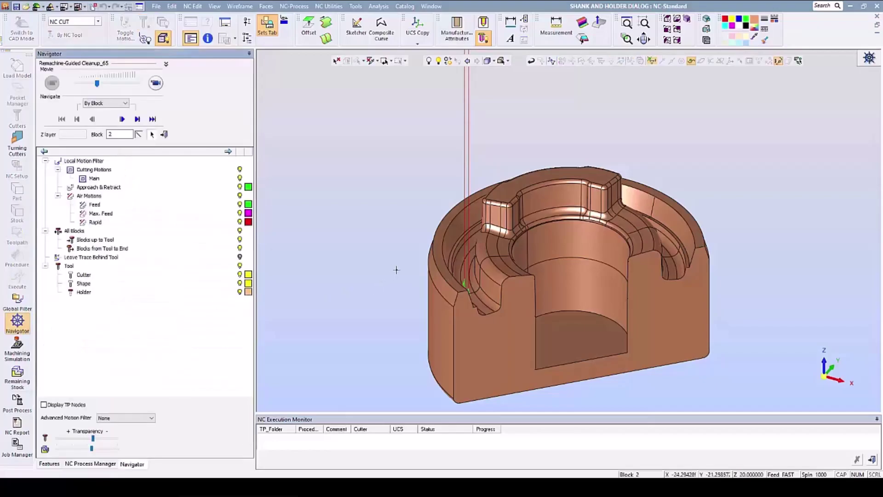
pyautogui.scroll(5, 453, 290)
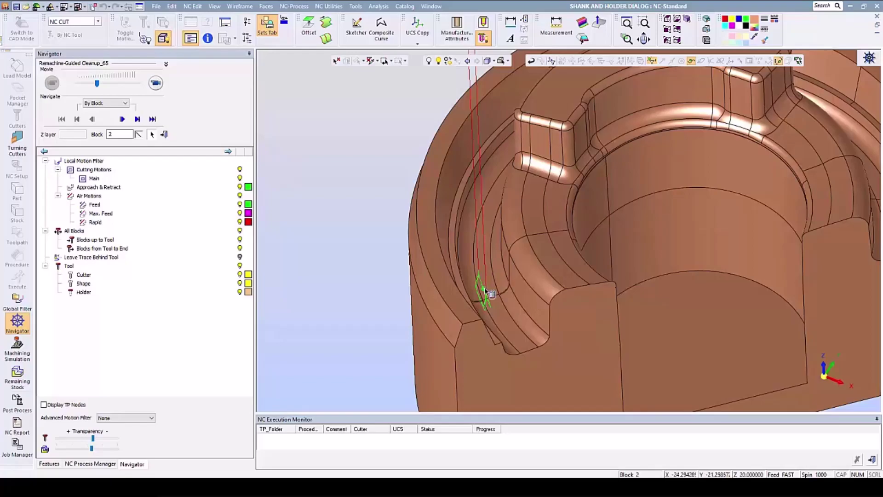
pyautogui.click(484, 288)
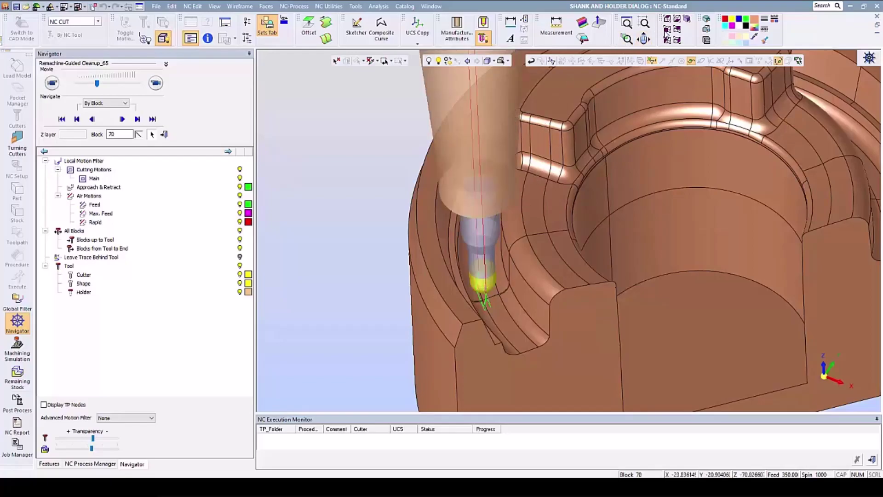
pyautogui.click(644, 39)
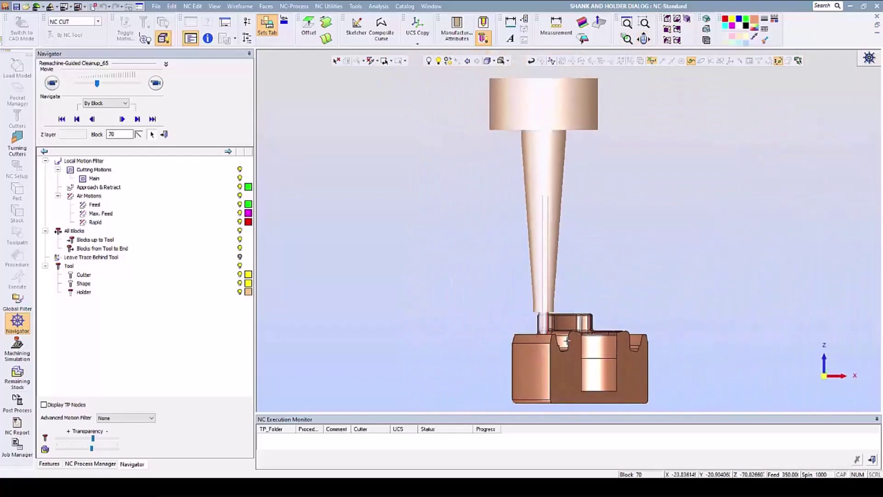
pyautogui.scroll(5, 563, 338)
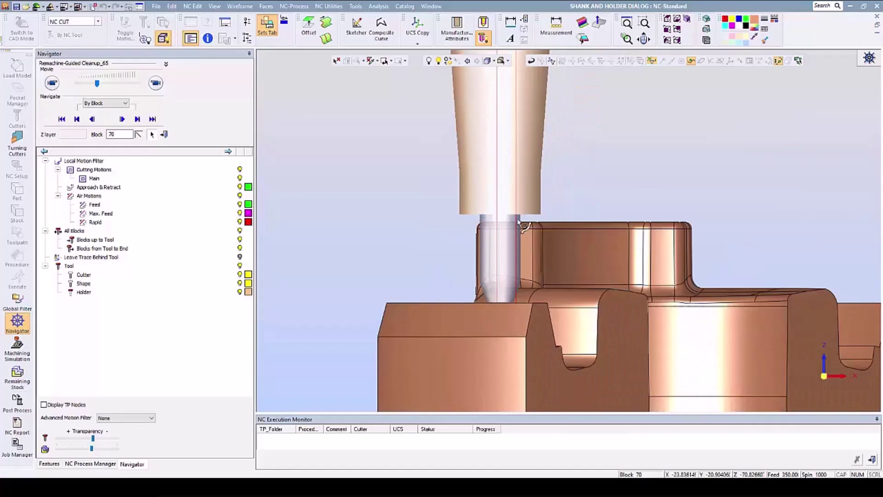
pyautogui.moveTo(554, 290); pyautogui.dragTo(559, 321, button='middle')
pyautogui.scroll(-2, 558, 322)
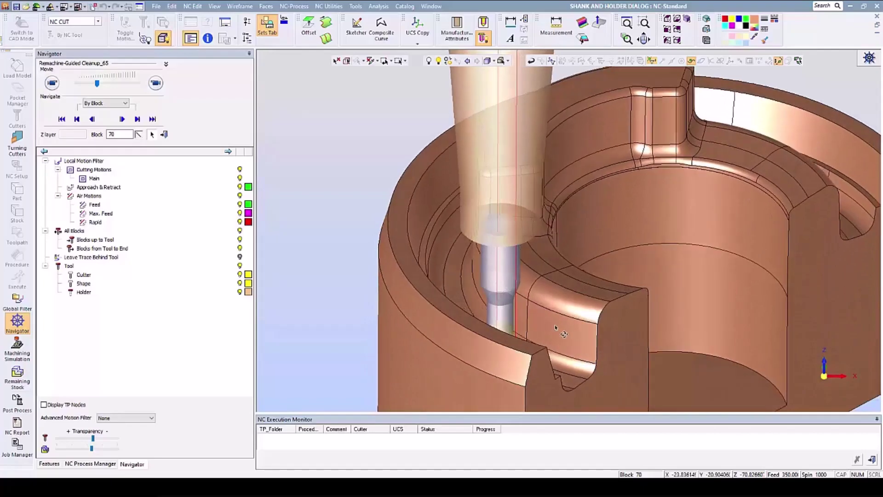
pyautogui.scroll(-2, 552, 324)
pyautogui.moveTo(493, 289); pyautogui.dragTo(457, 289, button='middle')
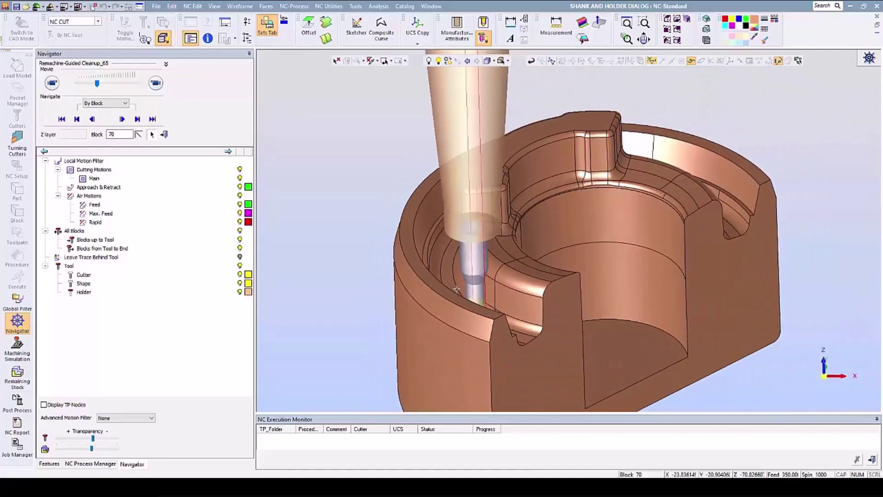
pyautogui.moveTo(531, 302); pyautogui.dragTo(515, 281, button='middle')
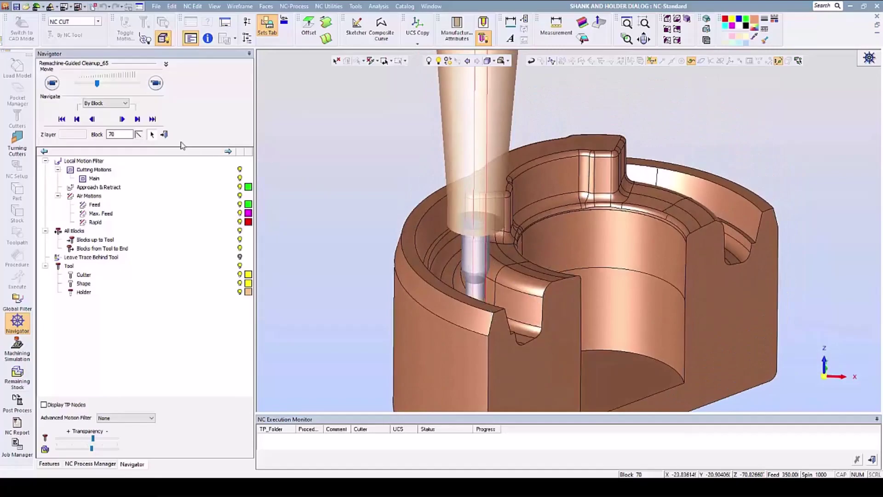
pyautogui.click(164, 134)
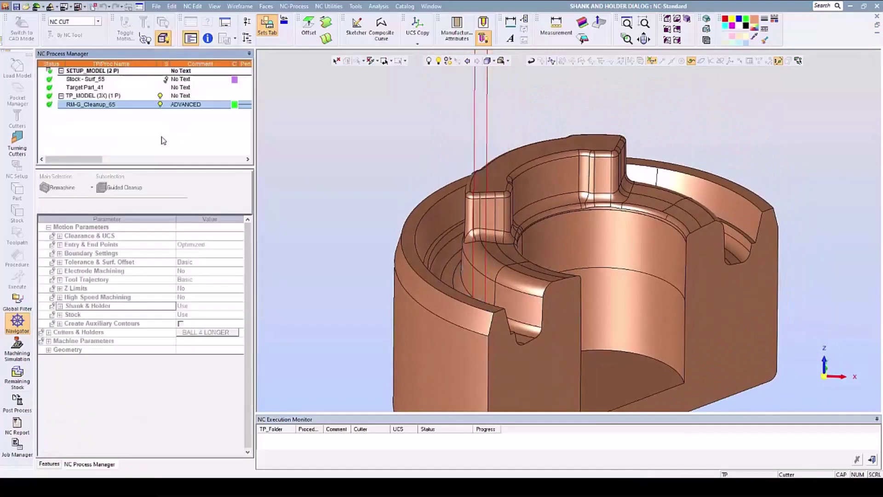
# - Display the Stock - Surf_55 stock temporarily and examine the holder's clearance to it along the RM-G_Cleanup_65 toolpath in the Navigator
pyautogui.click(166, 80)
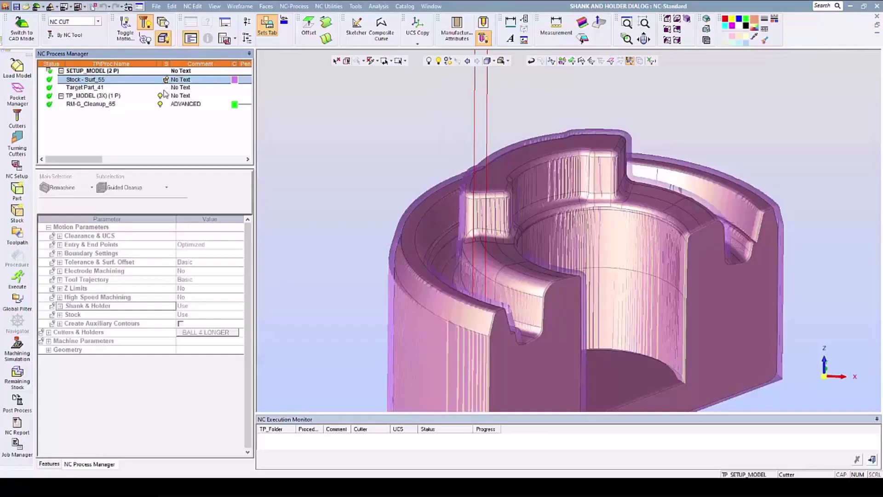
pyautogui.click(69, 105)
pyautogui.click(24, 323)
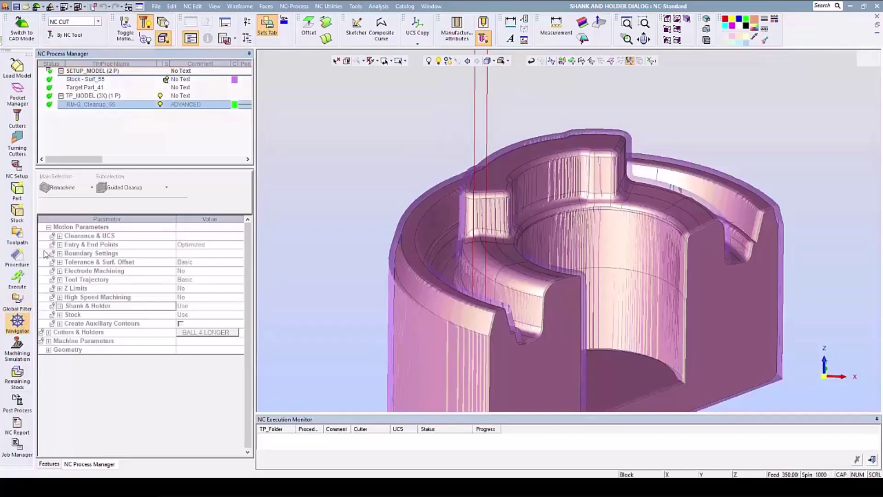
pyautogui.click(137, 119)
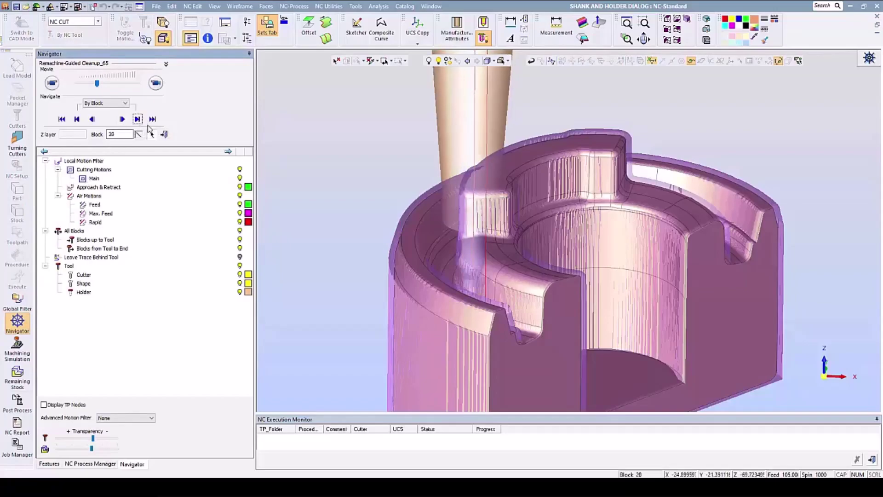
pyautogui.click(663, 29)
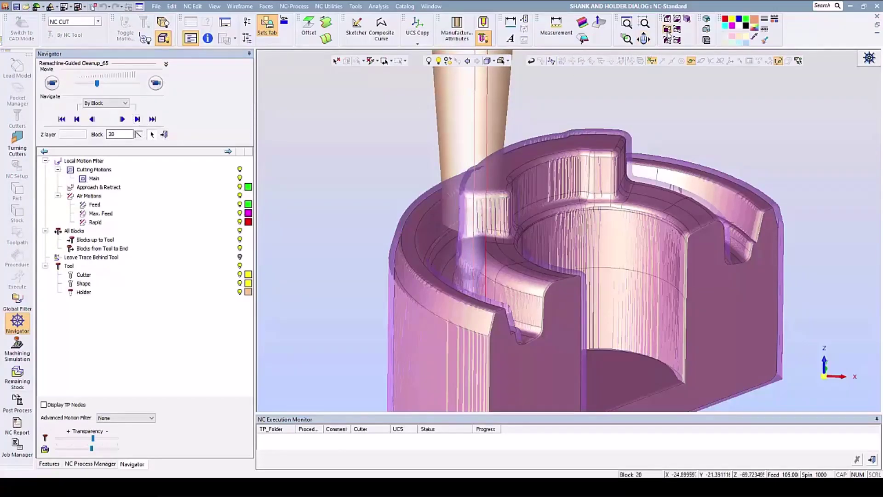
pyautogui.scroll(3, 552, 312)
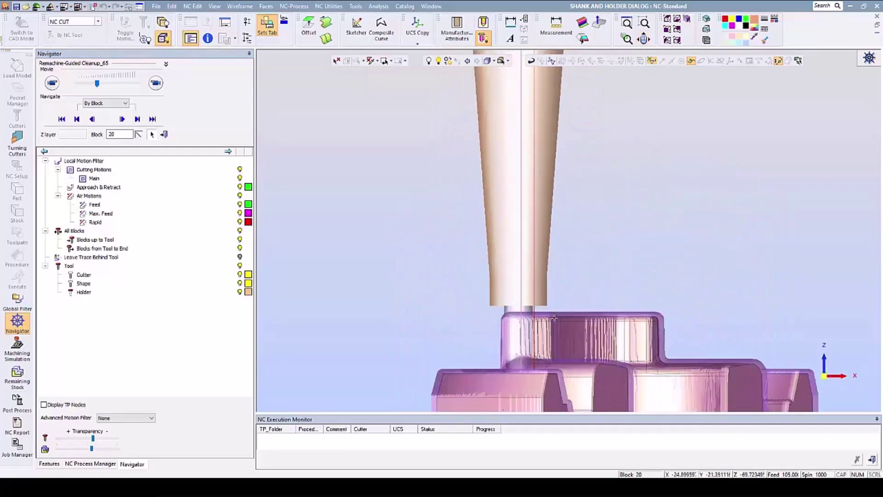
pyautogui.moveTo(510, 247); pyautogui.dragTo(506, 163, button='middle')
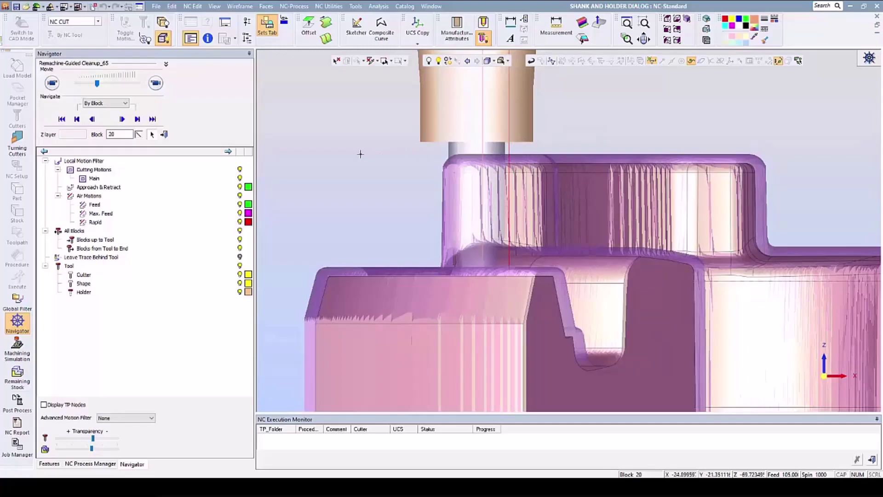
pyautogui.click(164, 135)
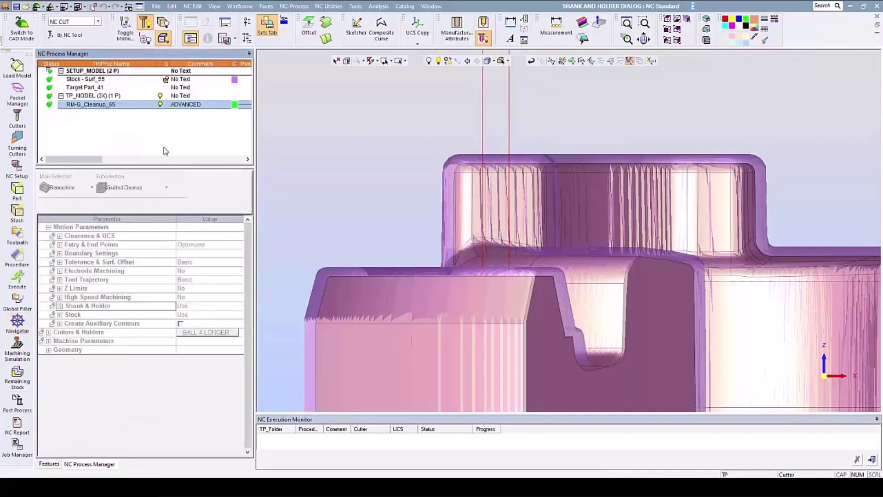
pyautogui.click(171, 81)
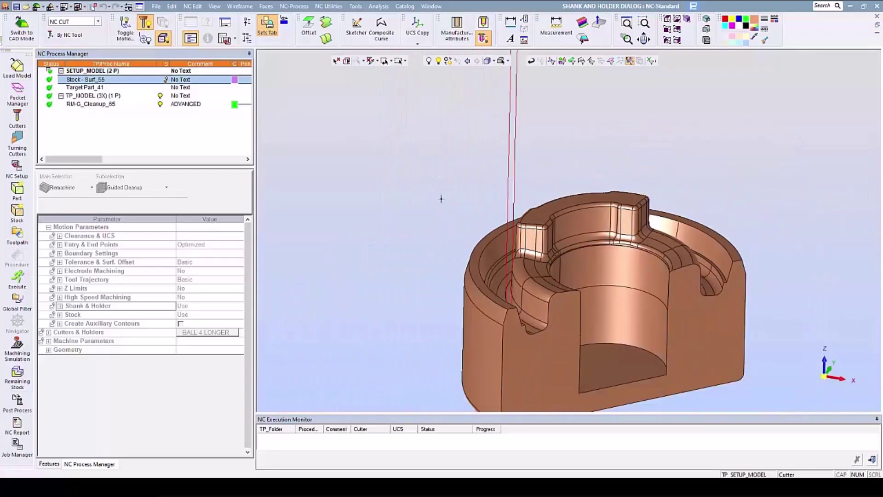
pyautogui.moveTo(532, 192); pyautogui.dragTo(476, 172, button='middle')
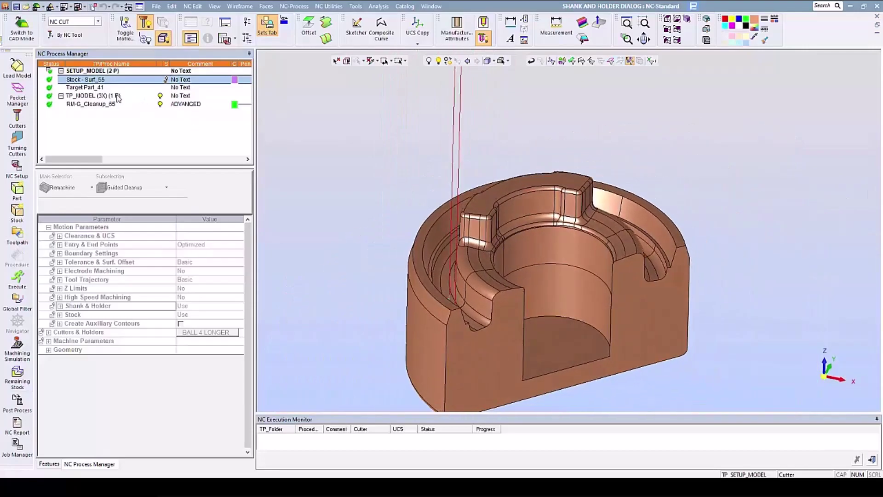
# - Edit the RM-G_Cleanup_65 procedure, set Shank & Holder to Advanced and open its parameters
pyautogui.click(98, 105)
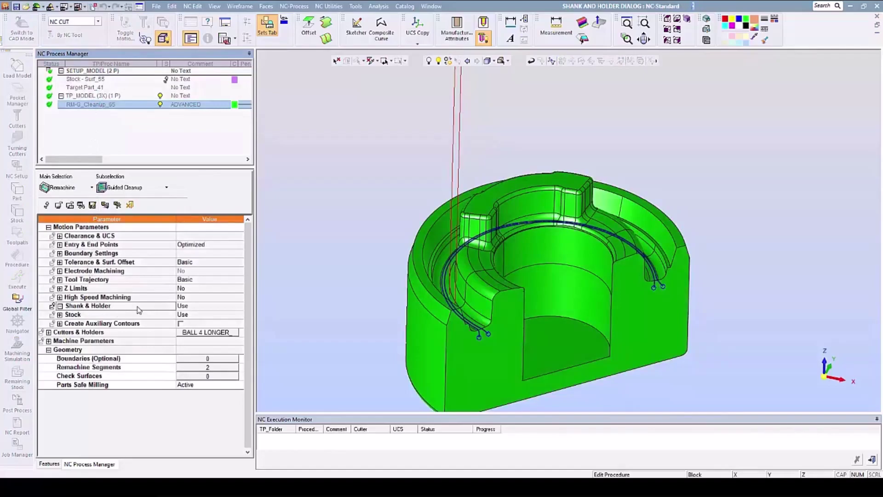
pyautogui.click(207, 306)
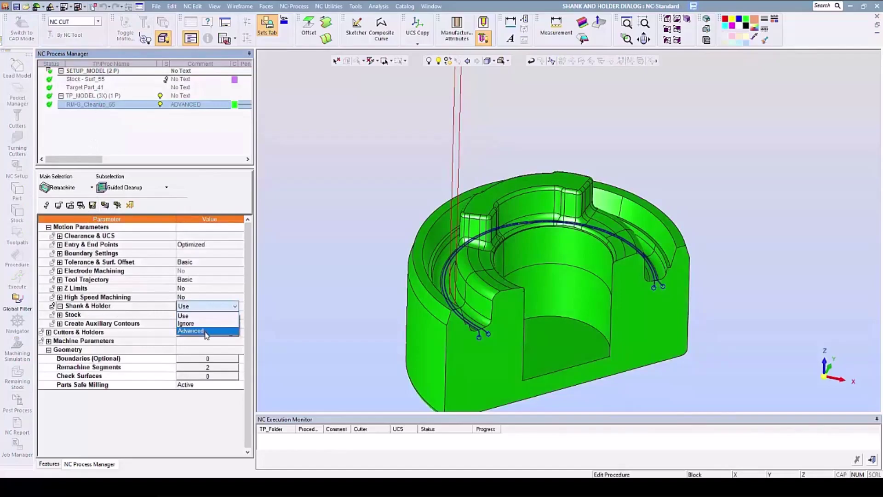
pyautogui.click(206, 332)
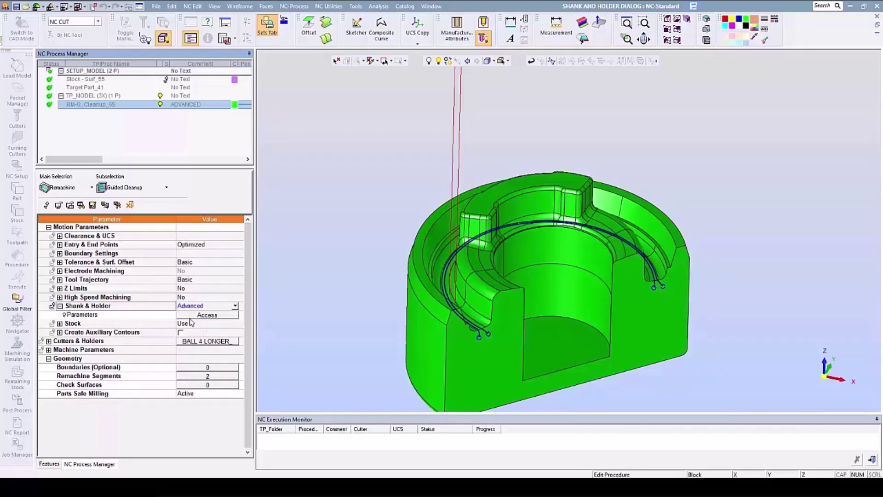
pyautogui.click(205, 317)
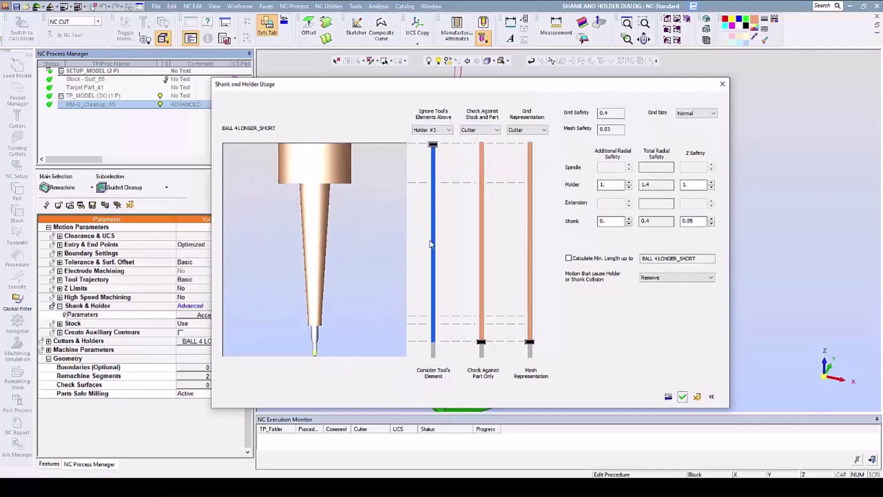
# - Set Check Against Stock and Part to Holder #1, keeping Ignore Tool's Elements Above at Holder #3, and save and calculate the procedure
pyautogui.moveTo(433, 144); pyautogui.dragTo(415, 253)
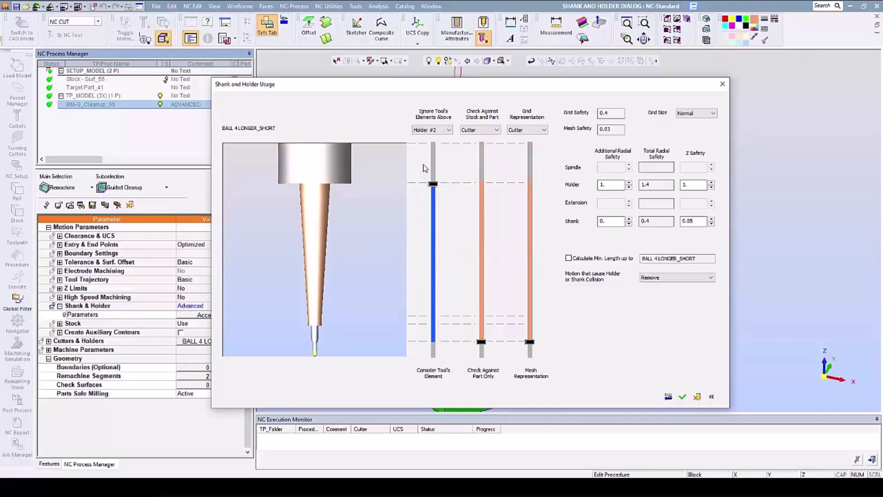
pyautogui.moveTo(432, 184); pyautogui.dragTo(440, 150)
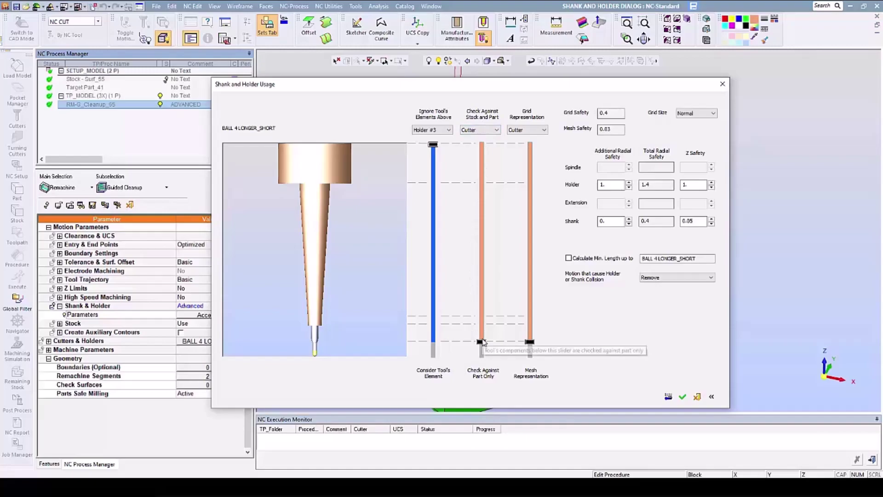
pyautogui.moveTo(483, 344); pyautogui.dragTo(482, 321)
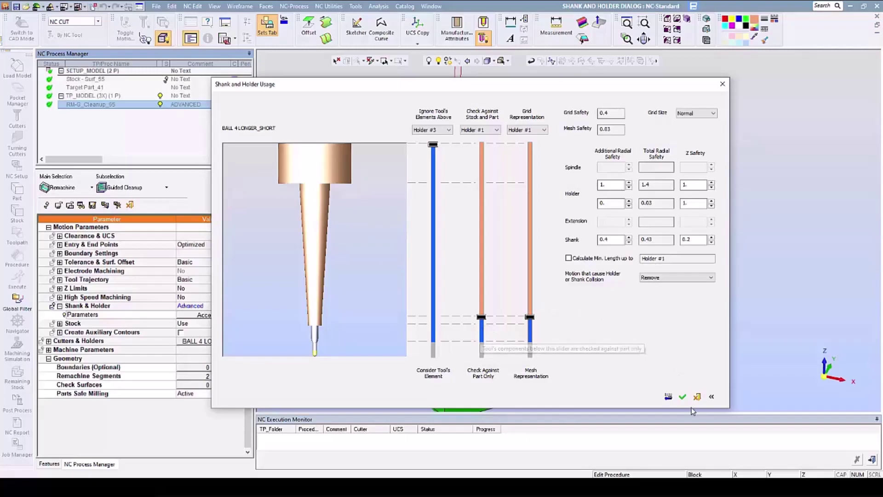
pyautogui.click(683, 396)
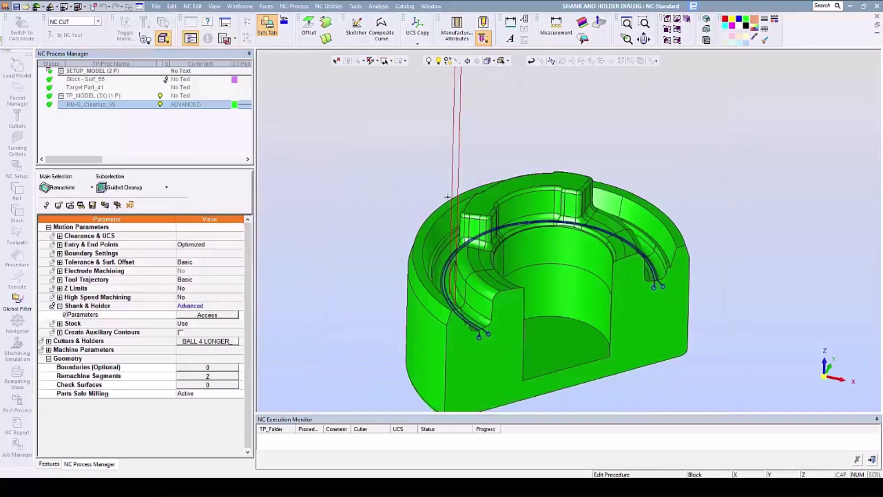
pyautogui.rightClick(388, 192)
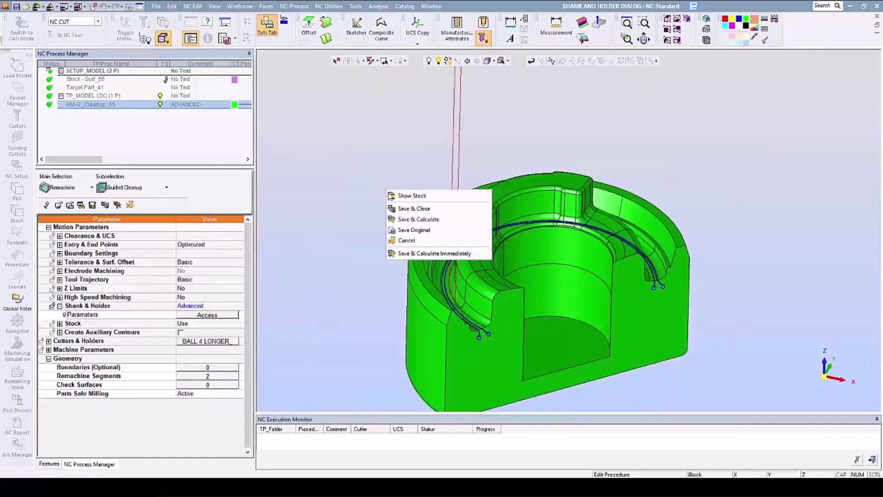
pyautogui.click(413, 223)
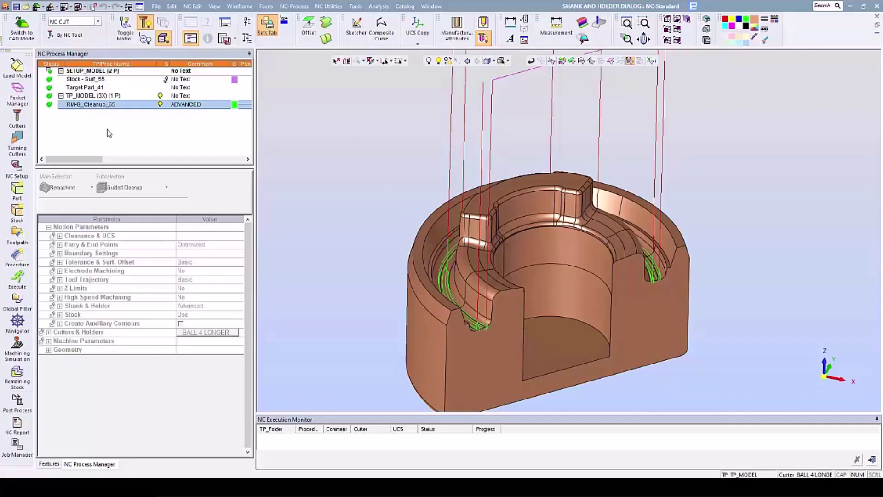
# - Step through the recalculated cleanup toolpath in the Navigator and examine the holder's clearance around the part
pyautogui.click(17, 322)
pyautogui.click(137, 120)
pyautogui.click(137, 120)
pyautogui.click(138, 121)
pyautogui.click(138, 122)
pyautogui.click(138, 123)
pyautogui.moveTo(456, 260); pyautogui.dragTo(376, 263, button='middle')
pyautogui.scroll(3, 453, 279)
pyautogui.moveTo(353, 177); pyautogui.dragTo(371, 240, button='middle')
pyautogui.moveTo(485, 304); pyautogui.dragTo(391, 251, button='middle')
pyautogui.scroll(-3, 388, 247)
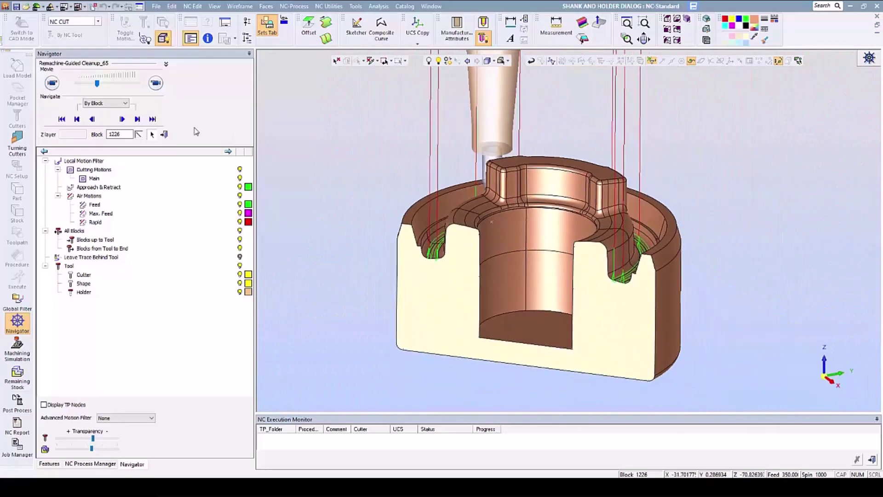
pyautogui.click(164, 135)
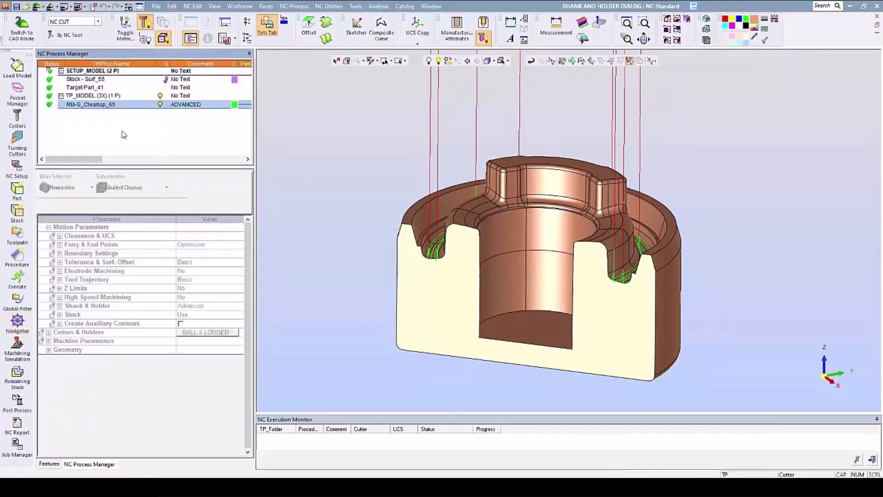
# - Edit the RM-G_Cleanup_65 procedure's advanced Shank & Holder parameters, set Check Against Stock and Part to Shank #1, and review the holder's Z safety
pyautogui.doubleClick(73, 104)
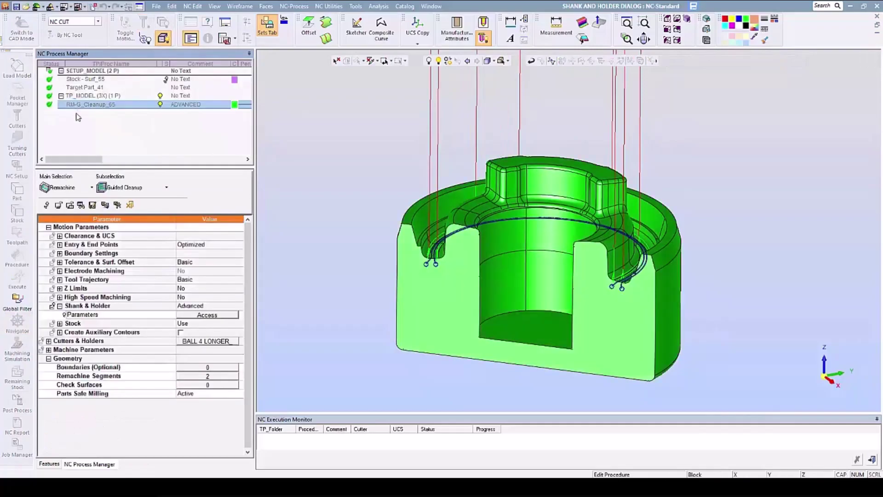
pyautogui.click(190, 314)
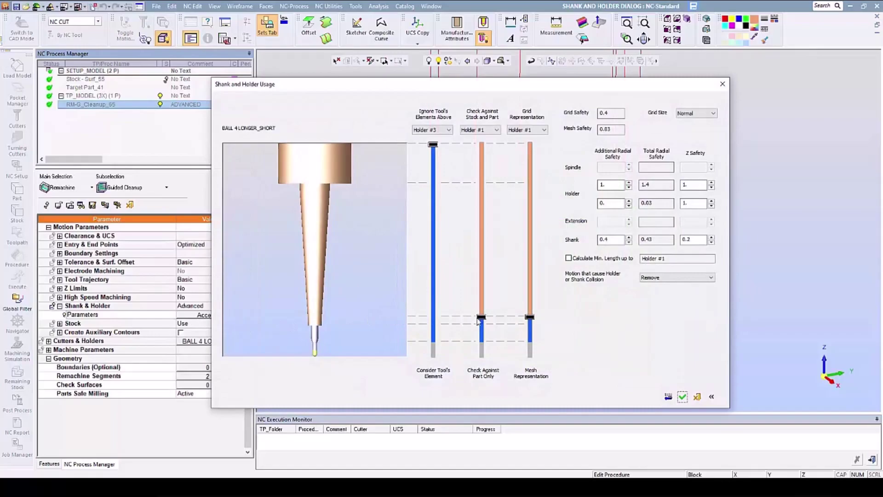
pyautogui.moveTo(481, 318); pyautogui.dragTo(489, 334)
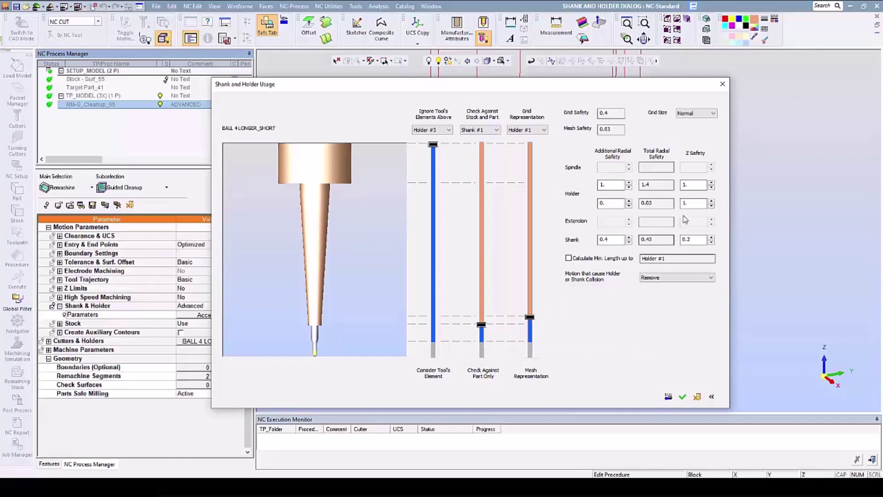
pyautogui.moveTo(694, 207); pyautogui.dragTo(680, 207)
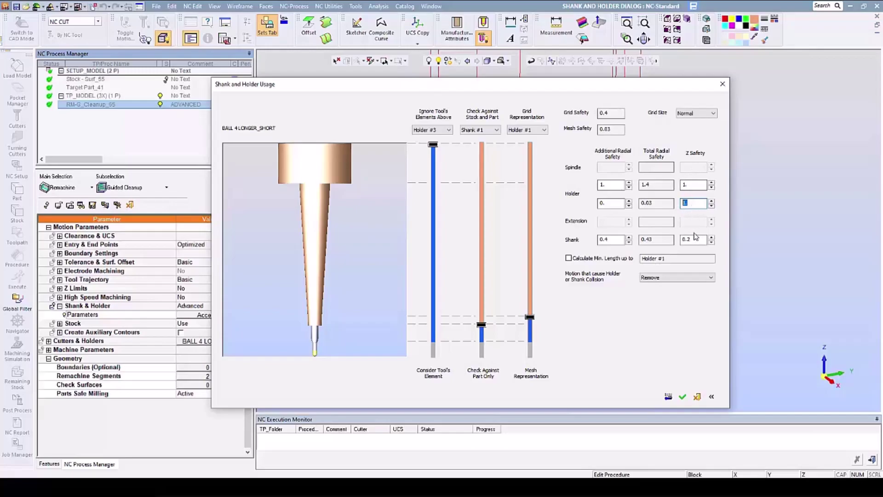
pyautogui.click(696, 205)
pyautogui.click(713, 397)
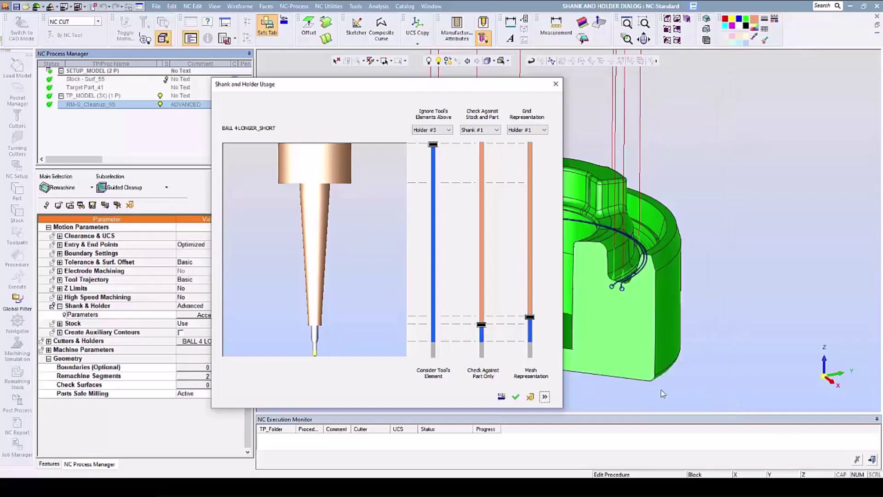
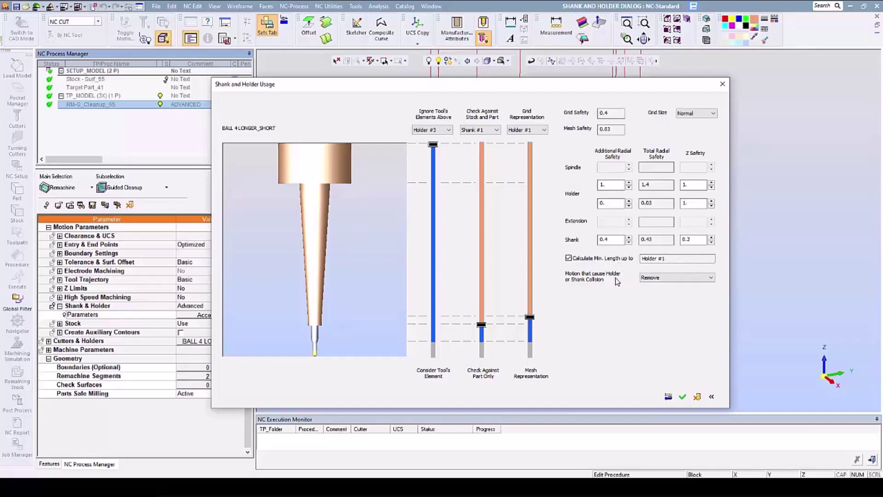
# - Enable Calculate Min. Length up to Holder #1, keep motions causing holder or shank collision on Remove, and save and calculate the procedure
pyautogui.click(709, 279)
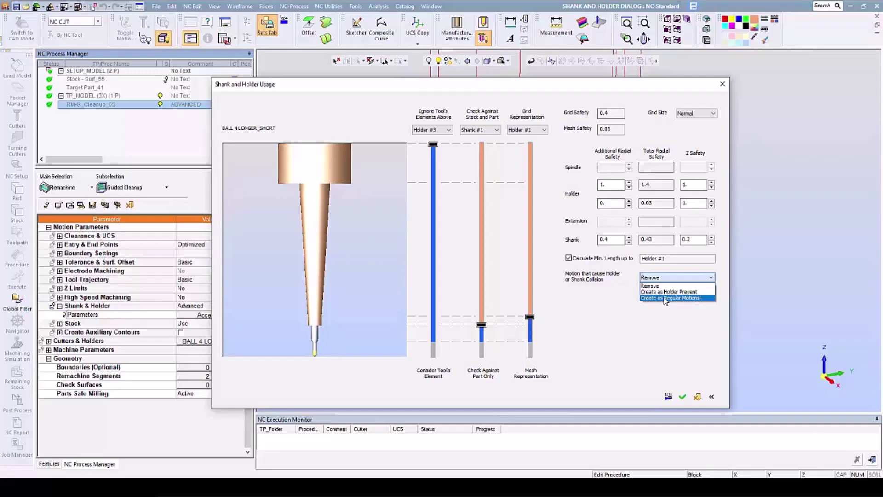
pyautogui.click(657, 286)
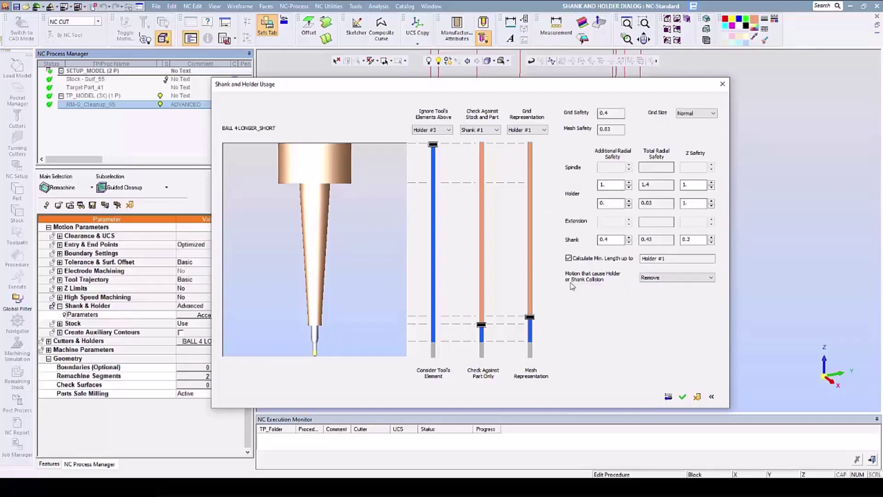
pyautogui.click(683, 397)
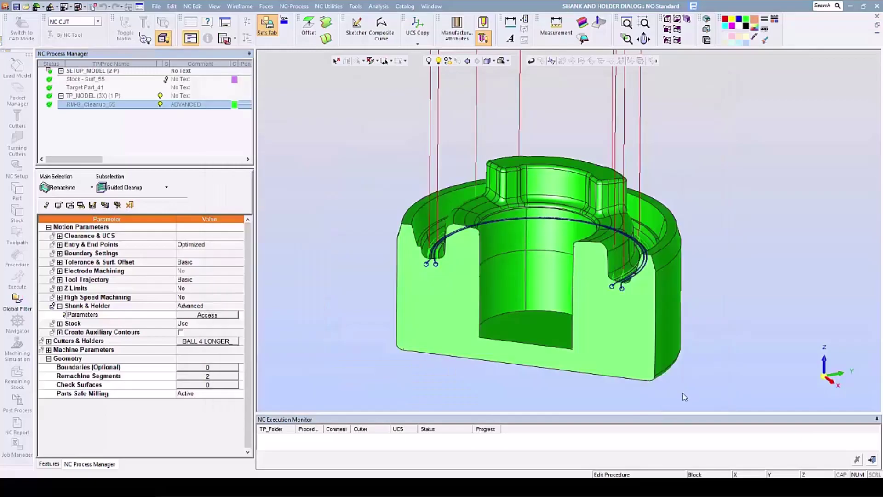
pyautogui.rightClick(385, 234)
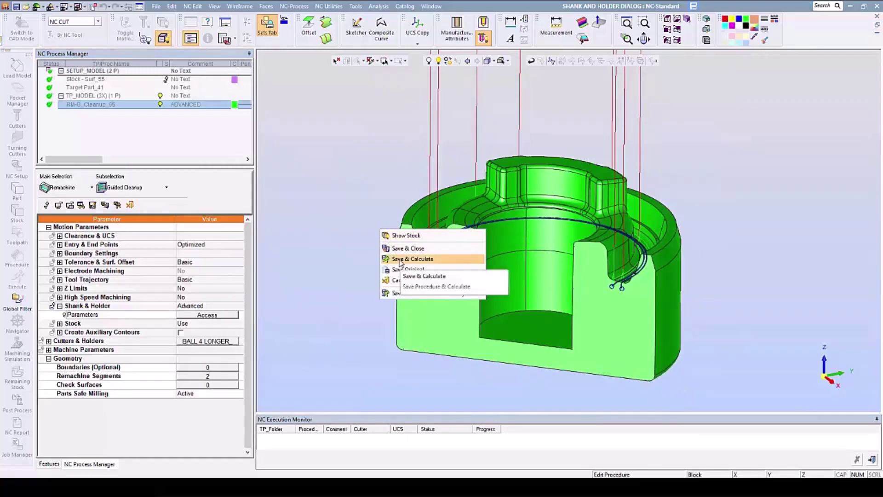
pyautogui.click(400, 260)
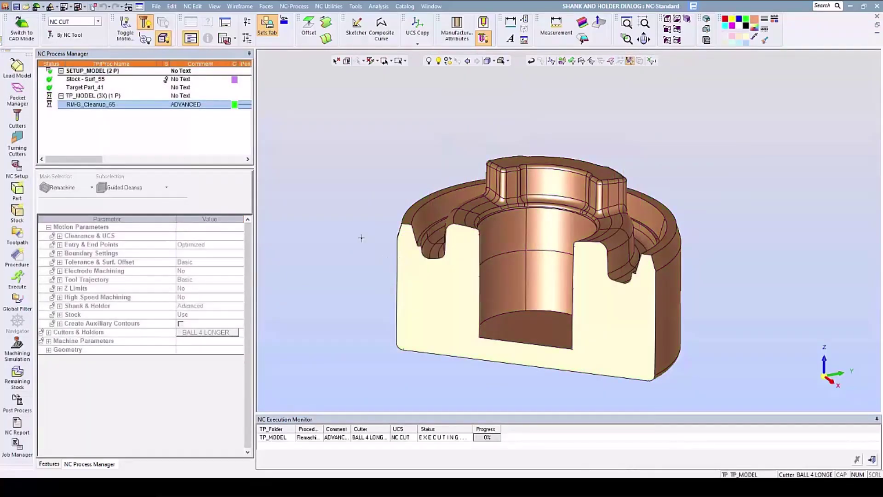
# - Show the Output pane, read the minimum clear length message of the latest guided cleanup calculation, and close the pane
pyautogui.click(214, 7)
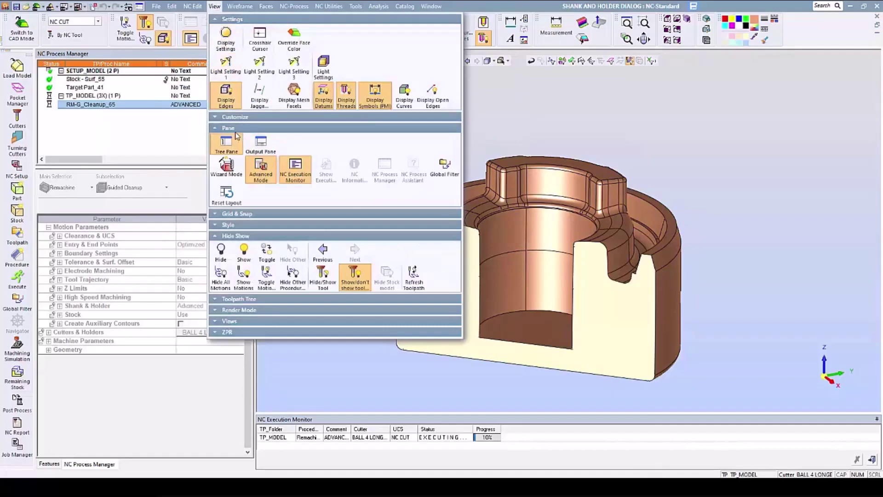
pyautogui.click(270, 147)
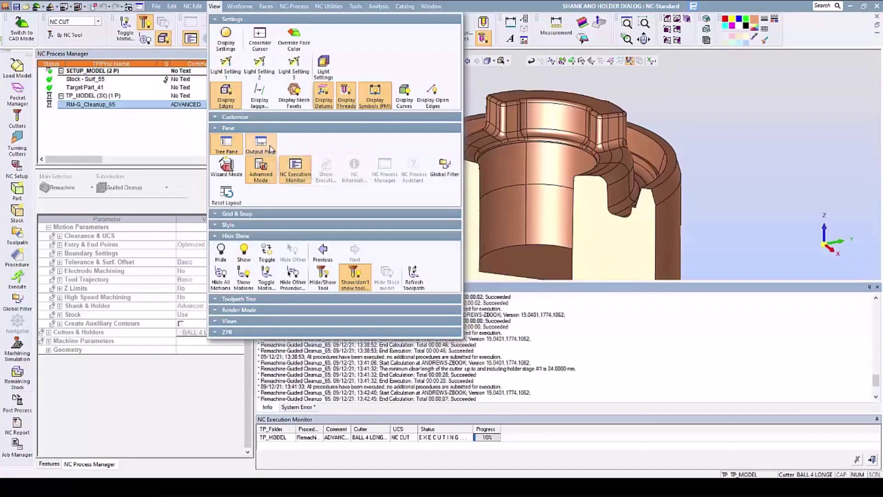
pyautogui.click(689, 342)
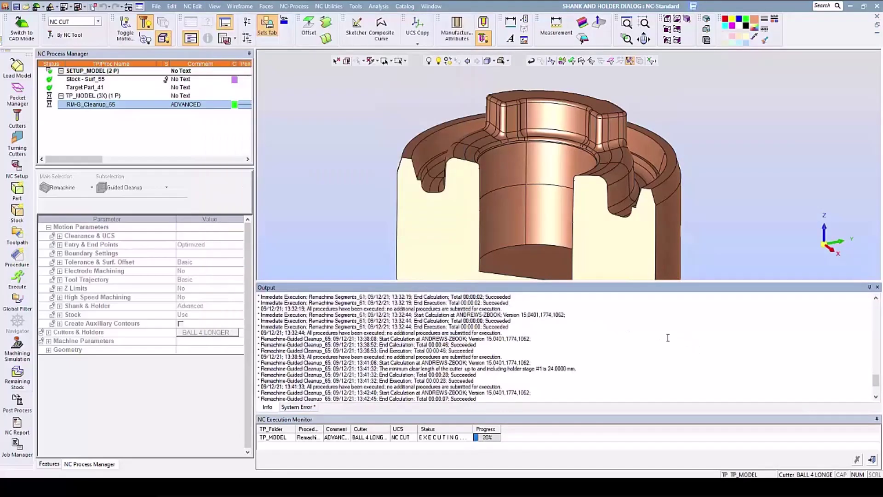
pyautogui.scroll(-3, 598, 340)
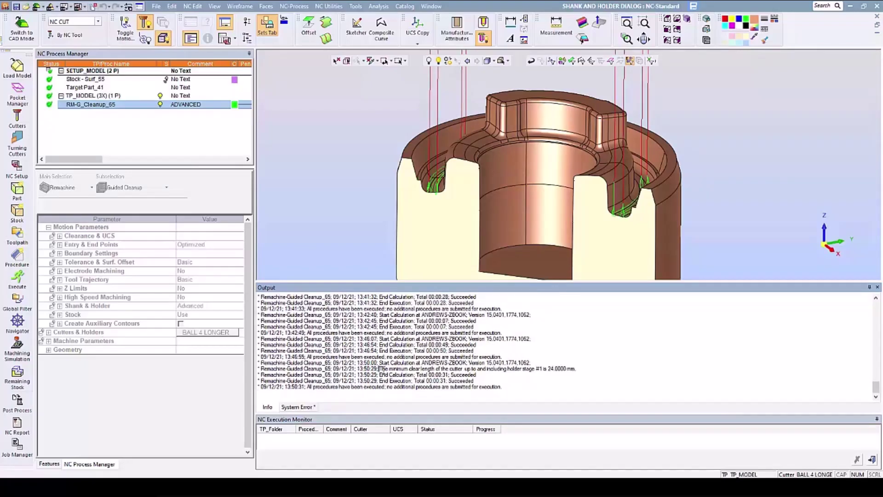
pyautogui.moveTo(379, 369); pyautogui.dragTo(575, 367)
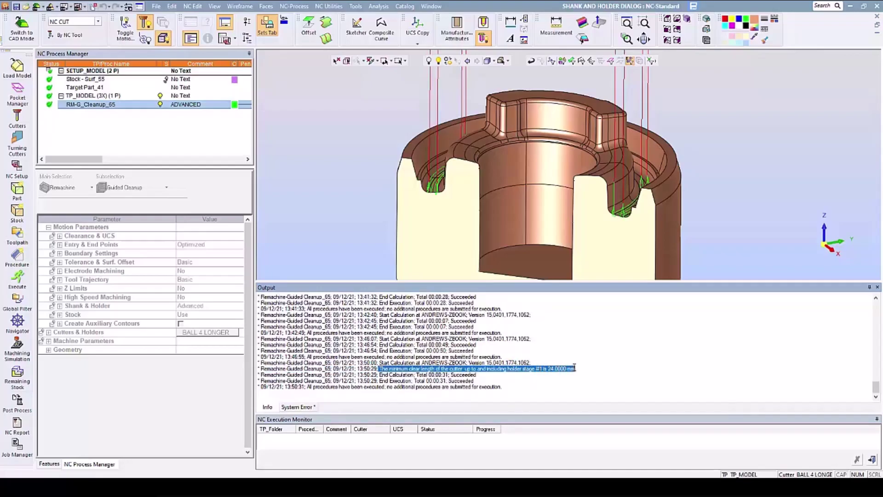
pyautogui.click(878, 288)
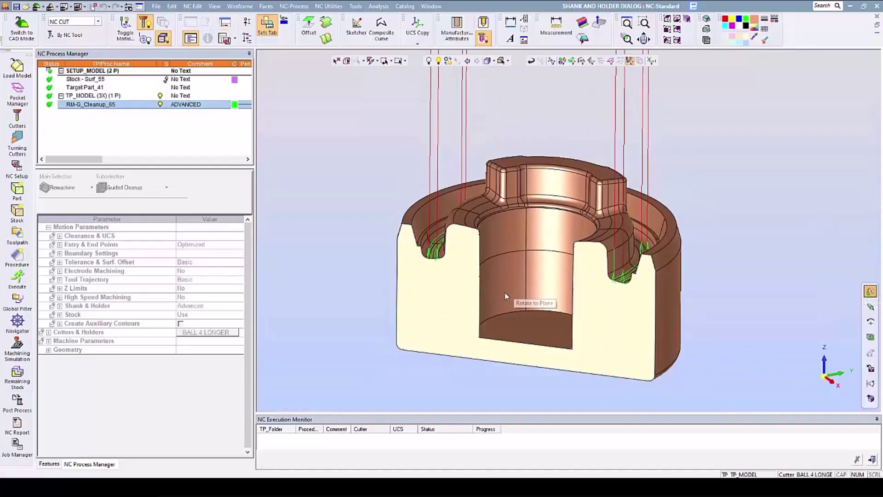
# - Inspect the clear length and shank free length of the BALL 4 LONGER_SHORT cutter in Cutters and Holders, closing it without saving
pyautogui.click(19, 119)
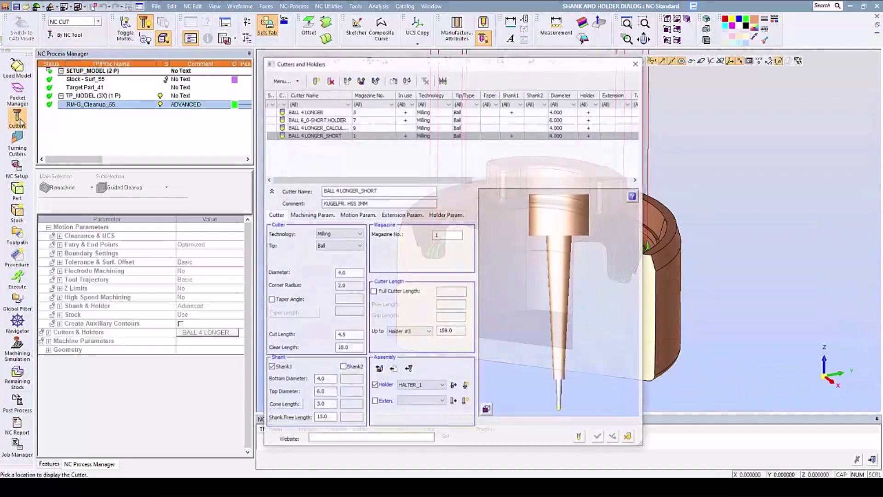
pyautogui.doubleClick(343, 348)
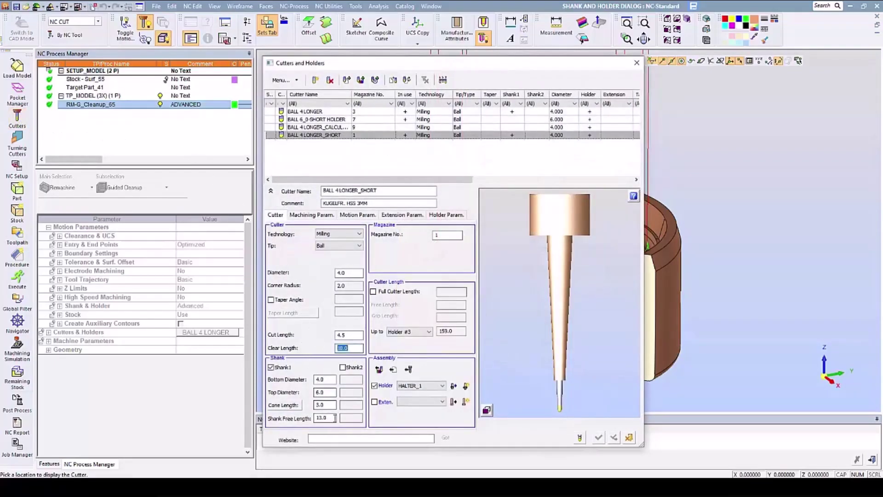
pyautogui.doubleClick(318, 417)
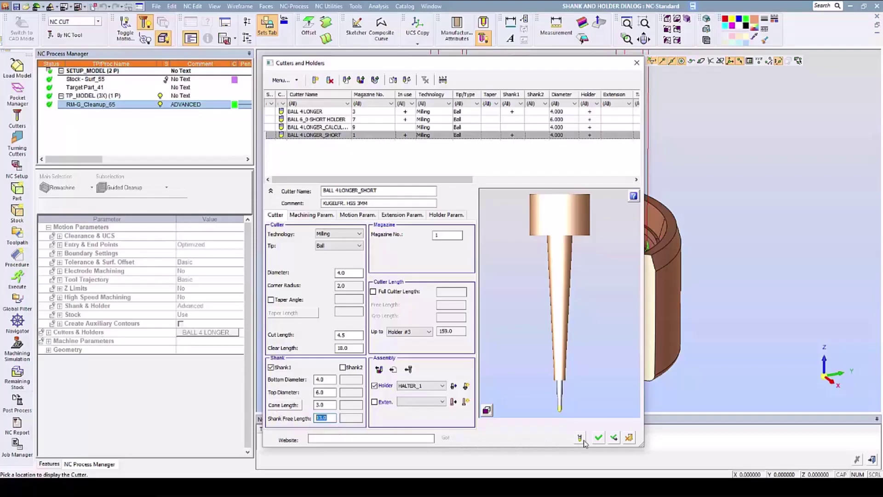
pyautogui.click(630, 438)
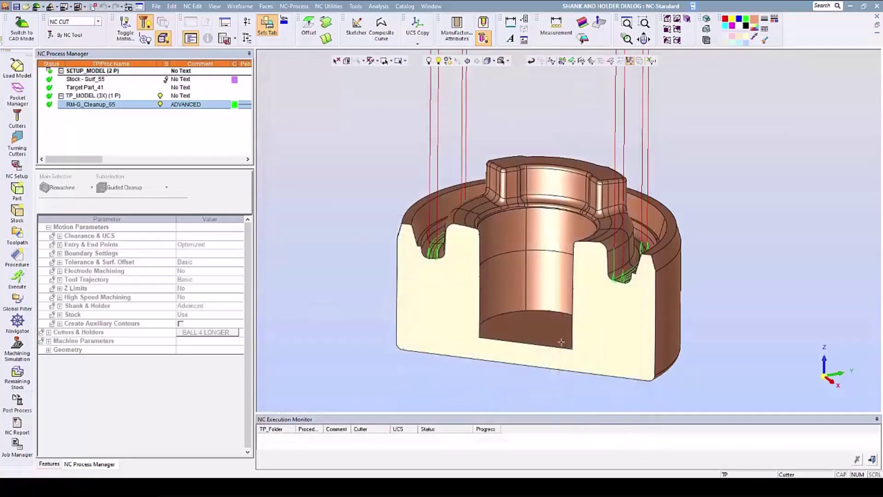